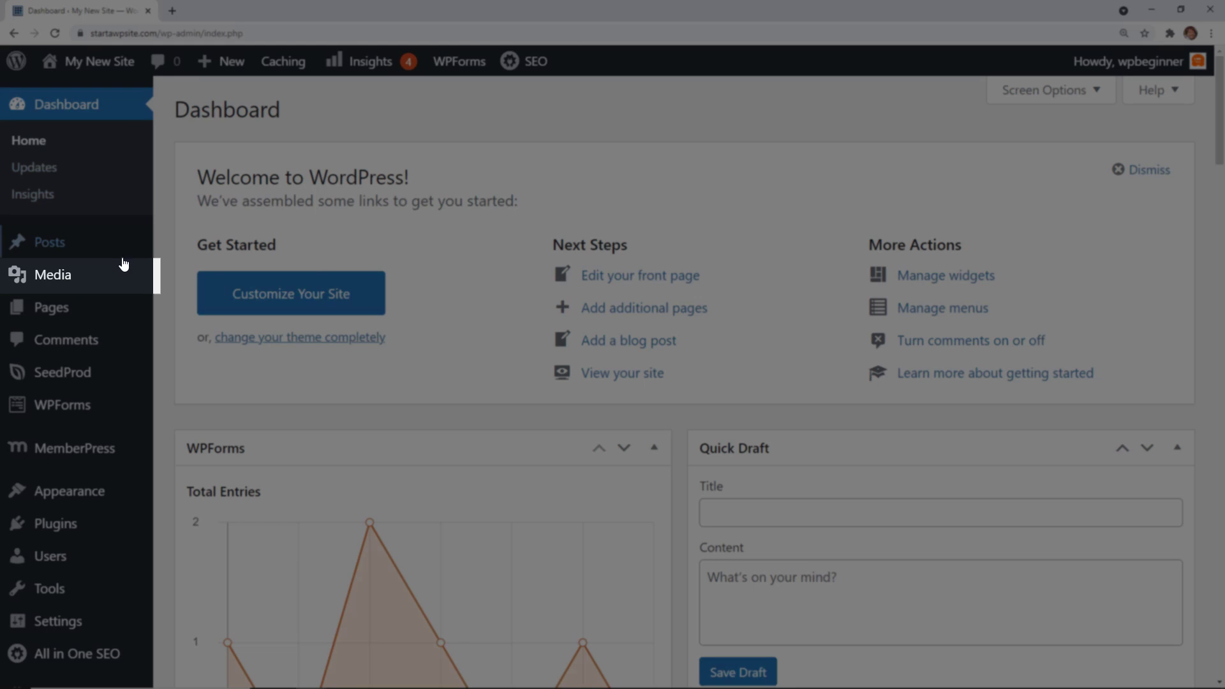
# - Upload ultimatewptoolkit.pdf to the Media Library by dragging it into the uploader, then return to the library list
pyautogui.moveTo(71, 280)
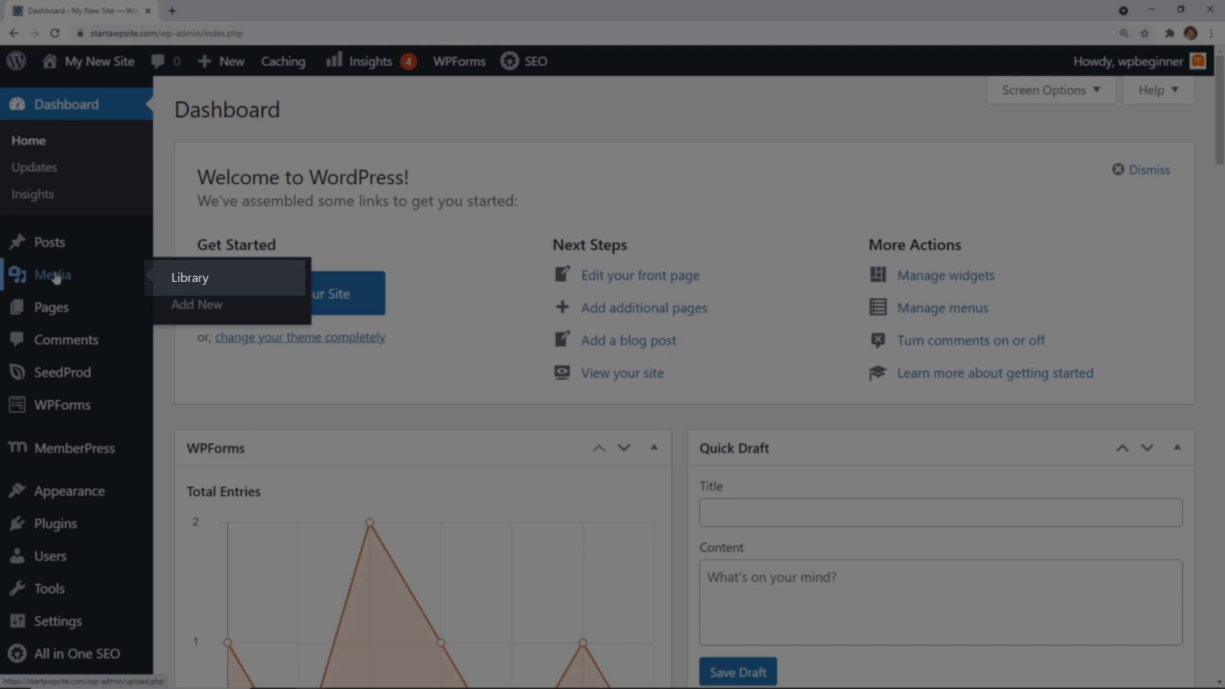
pyautogui.click(55, 277)
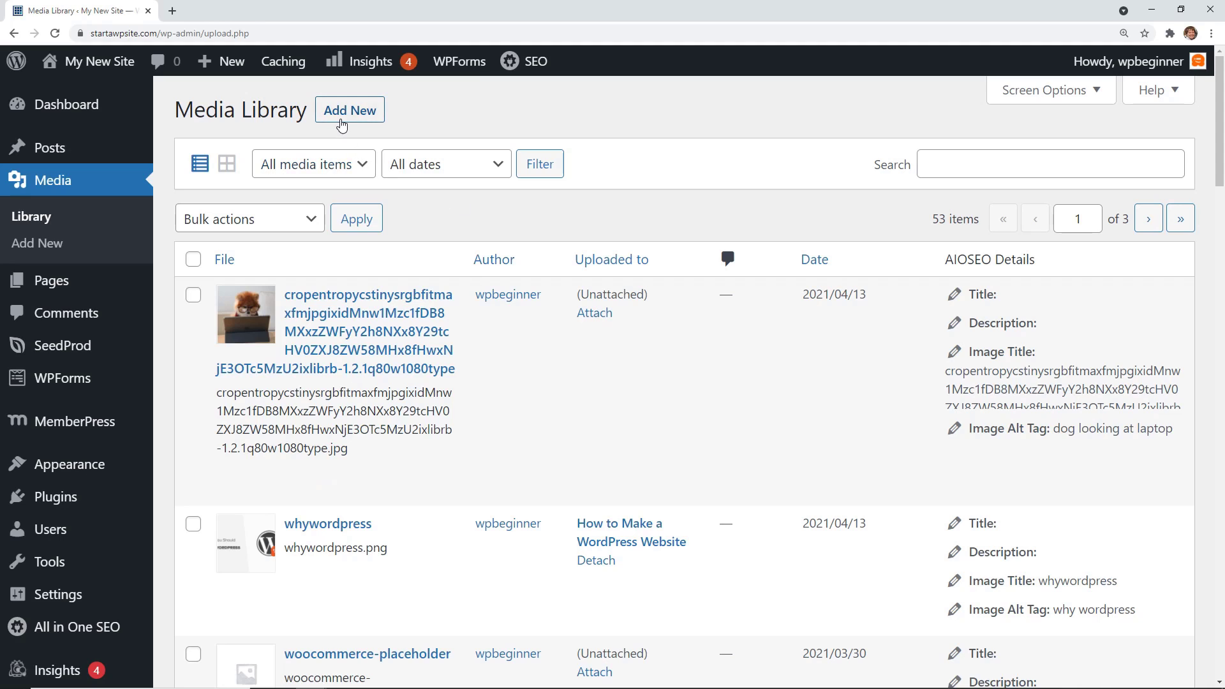
pyautogui.click(342, 122)
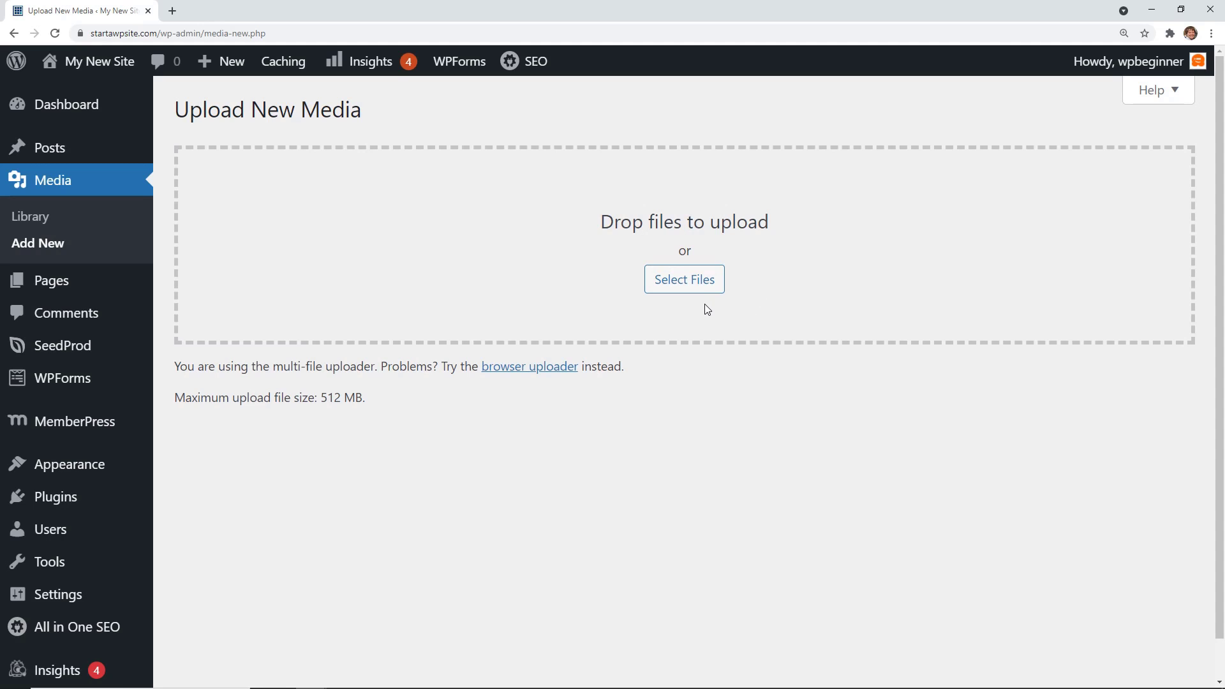
pyautogui.hotkey('alt', 'Tab')
pyautogui.moveTo(324, 472); pyautogui.dragTo(698, 283)
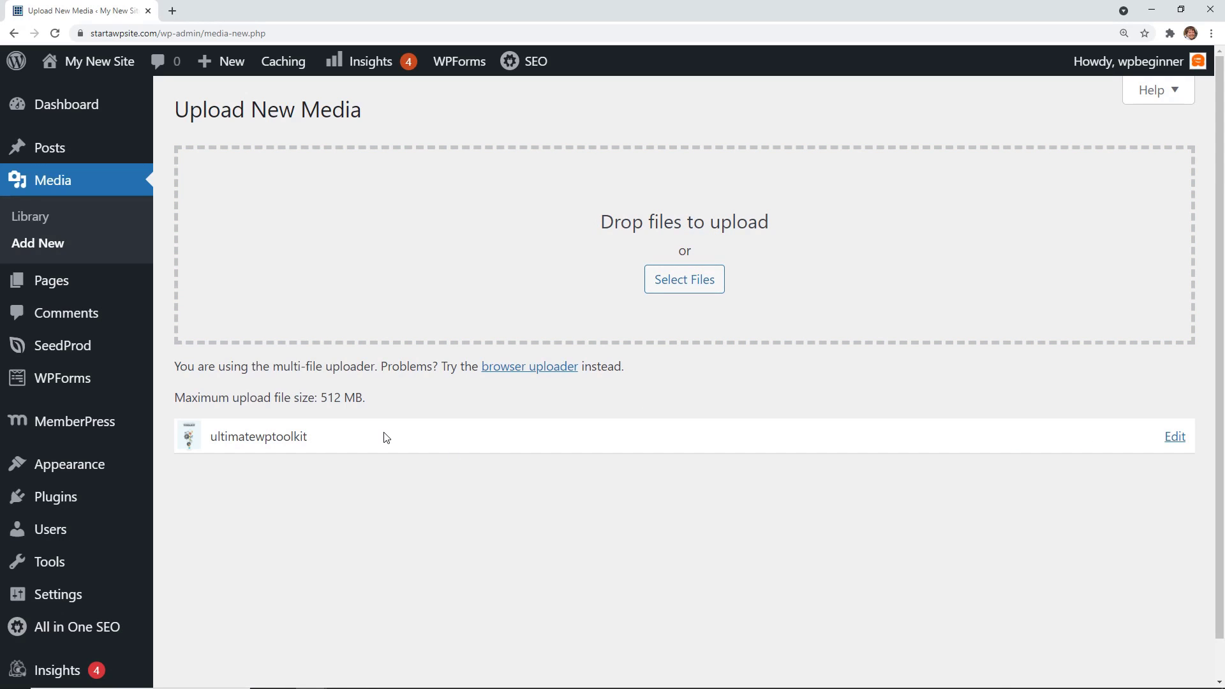
pyautogui.click(37, 219)
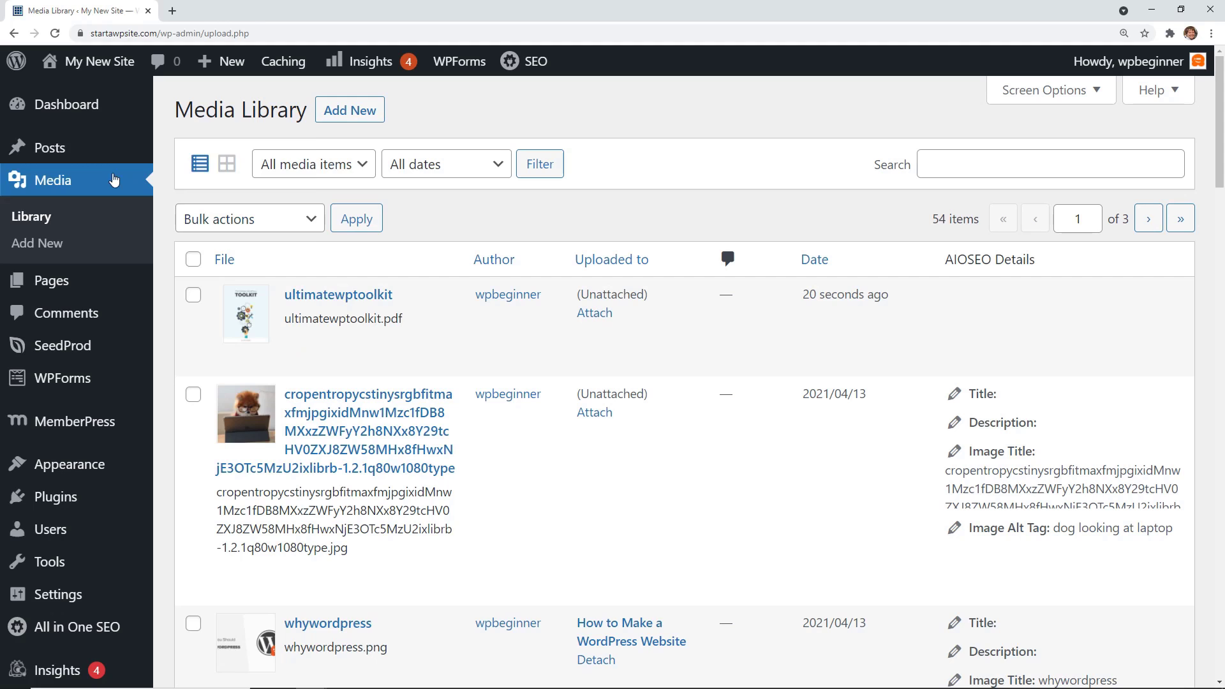
# - Open 'A Complete Guide to Conversion Tracking for WordPress' and place the cursor in the empty paragraph below the toolkit line
pyautogui.moveTo(74, 155)
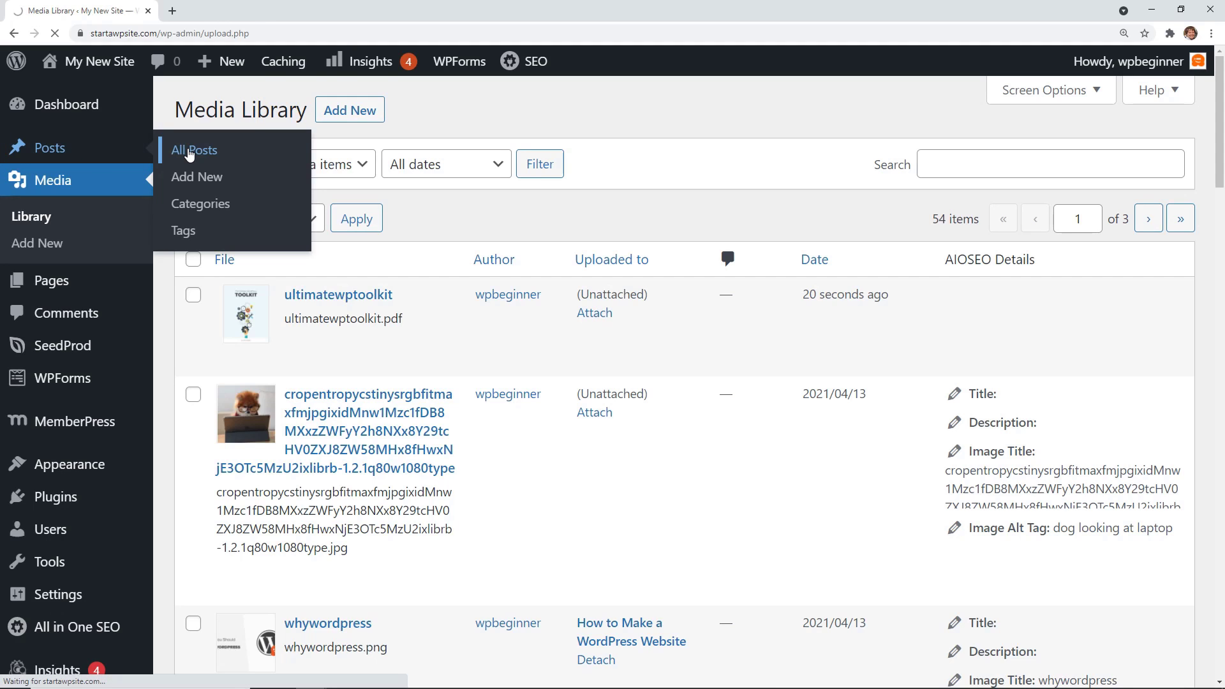
pyautogui.click(178, 152)
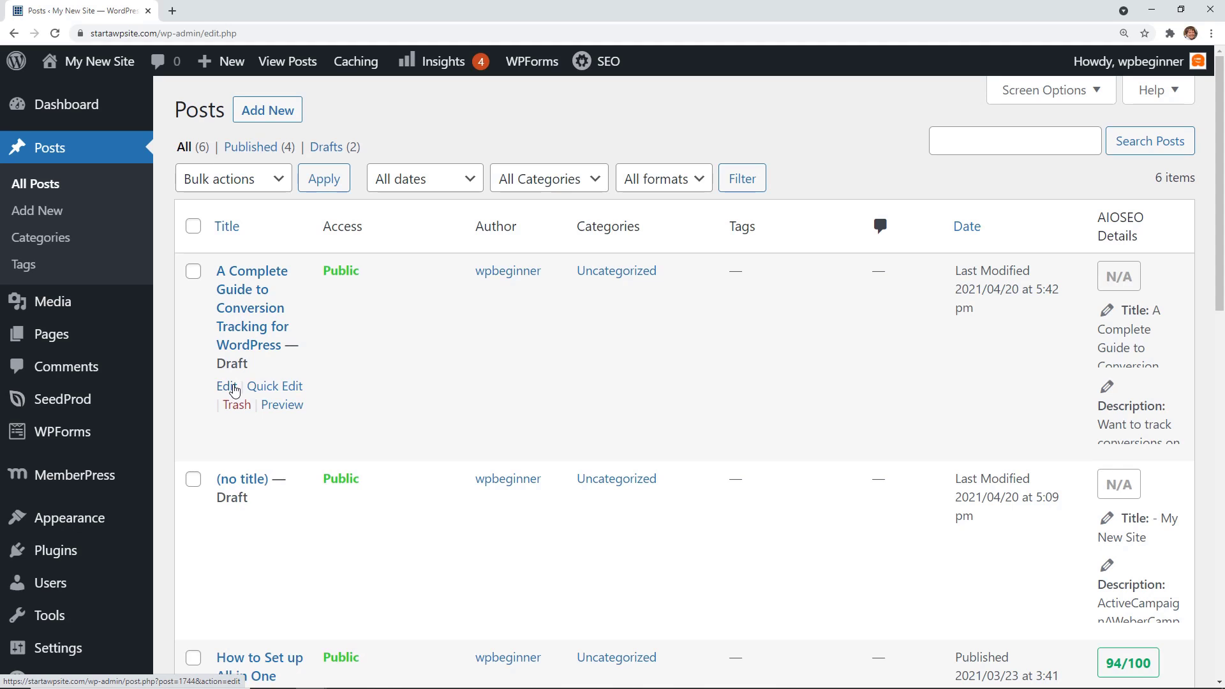
pyautogui.click(227, 387)
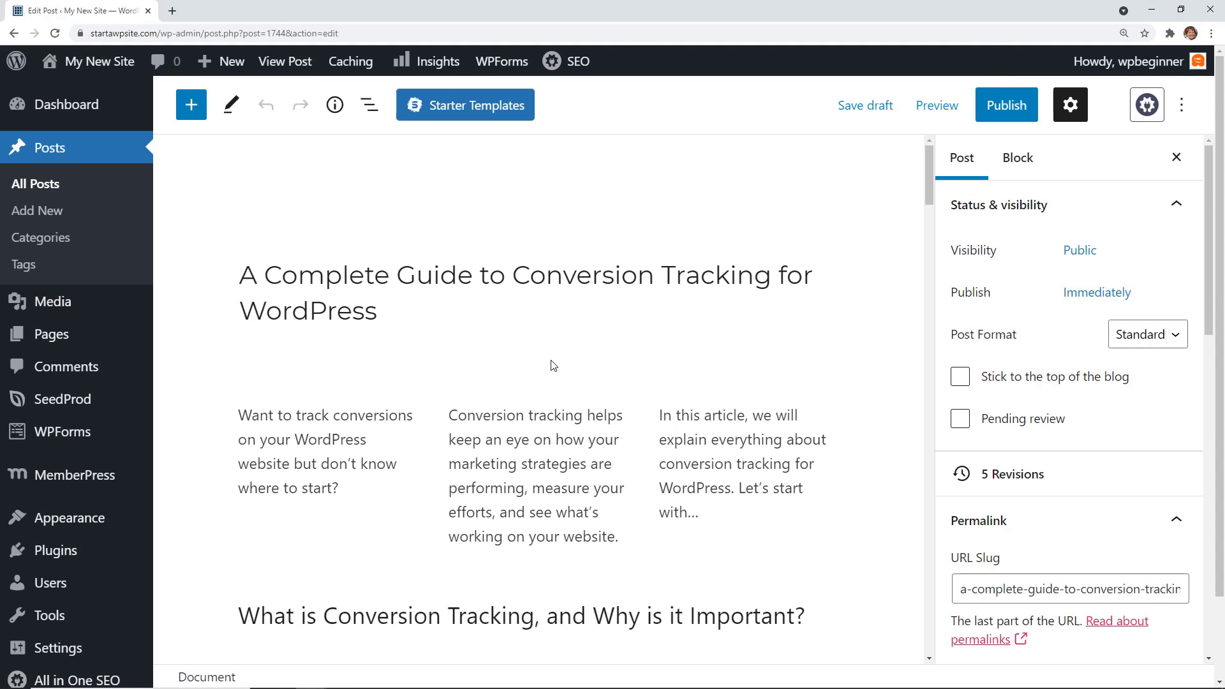
pyautogui.scroll(-20, 553, 365)
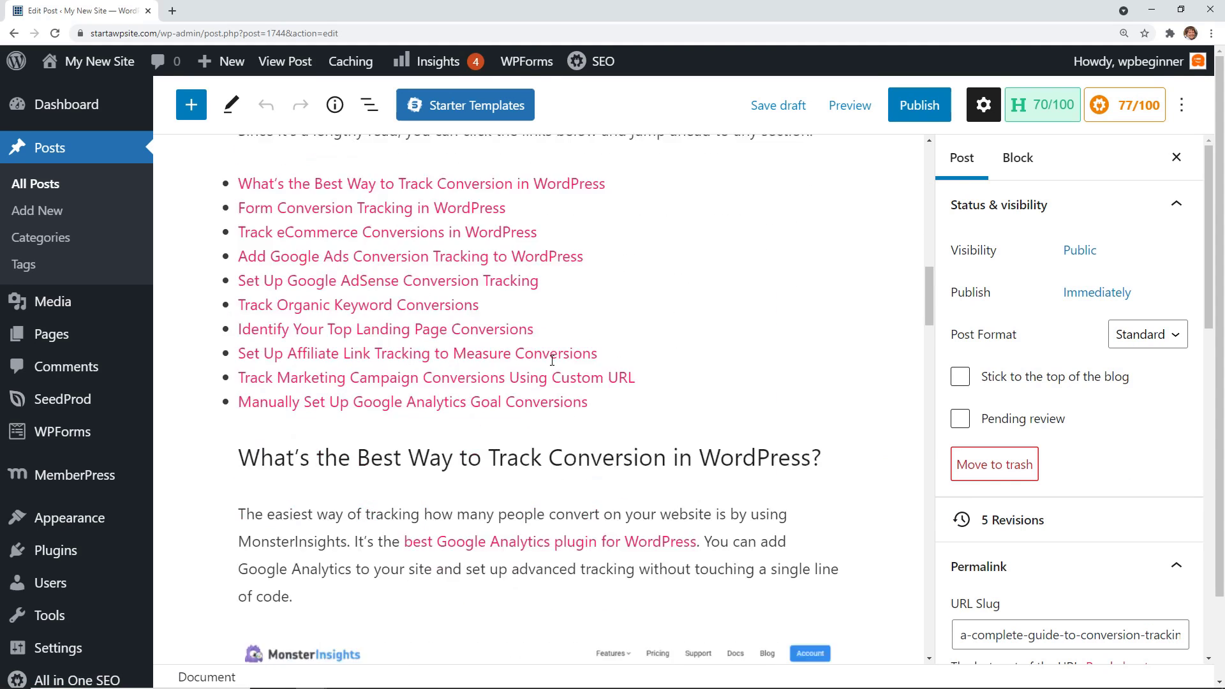
pyautogui.scroll(-12, 553, 360)
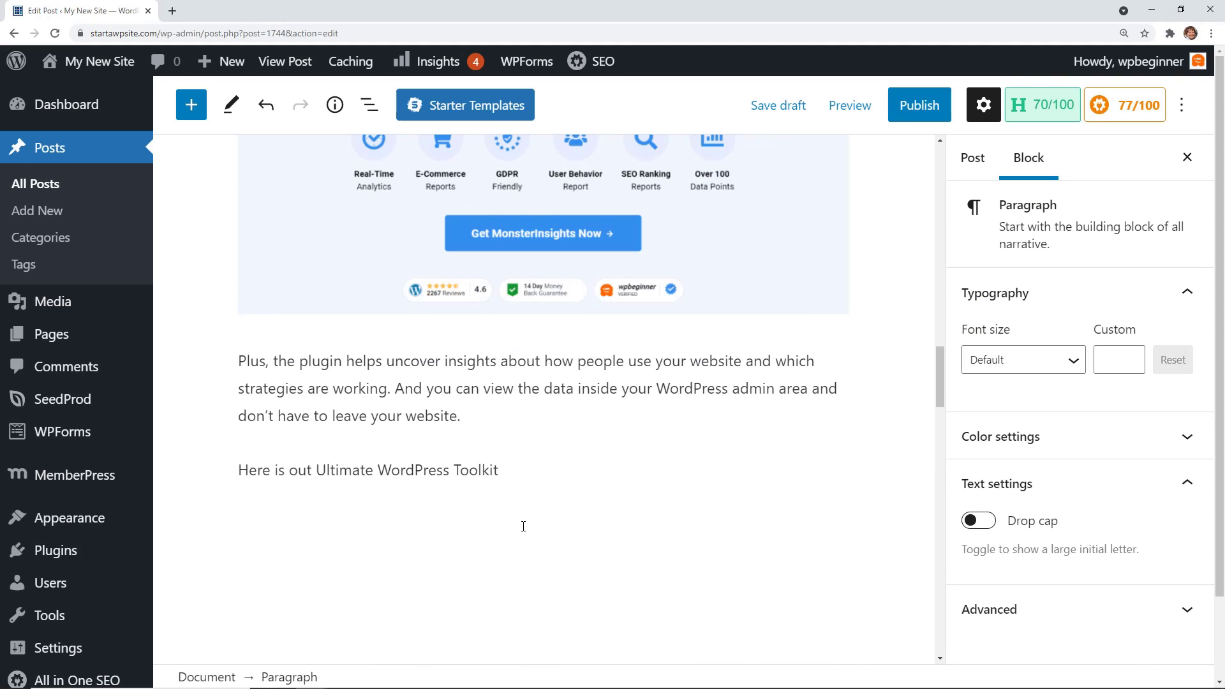
pyautogui.click(524, 527)
# - Insert a File block into the empty paragraph
pyautogui.click(828, 523)
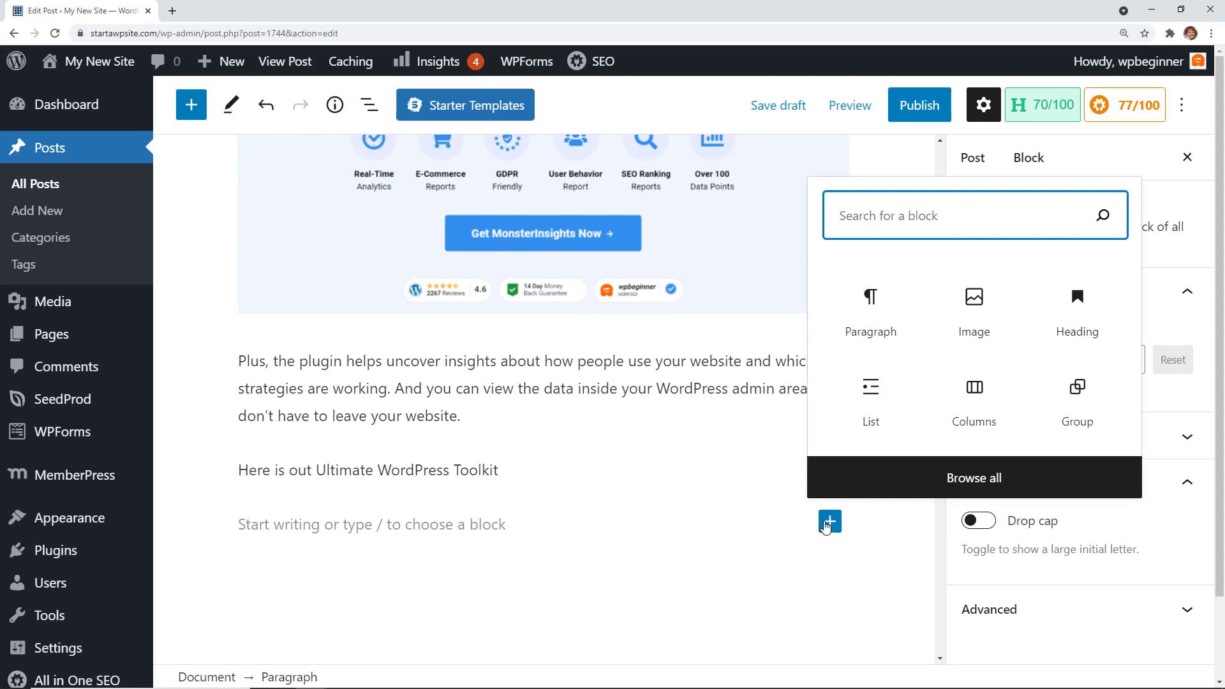
pyautogui.write('file')
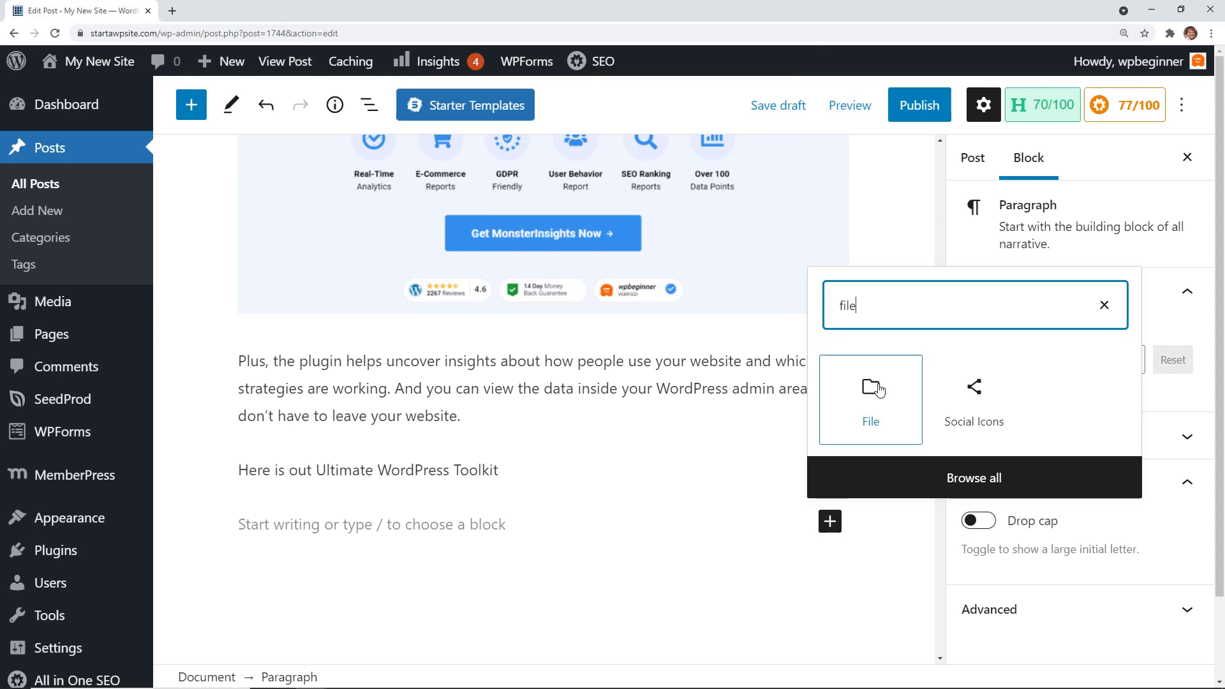
pyautogui.click(863, 397)
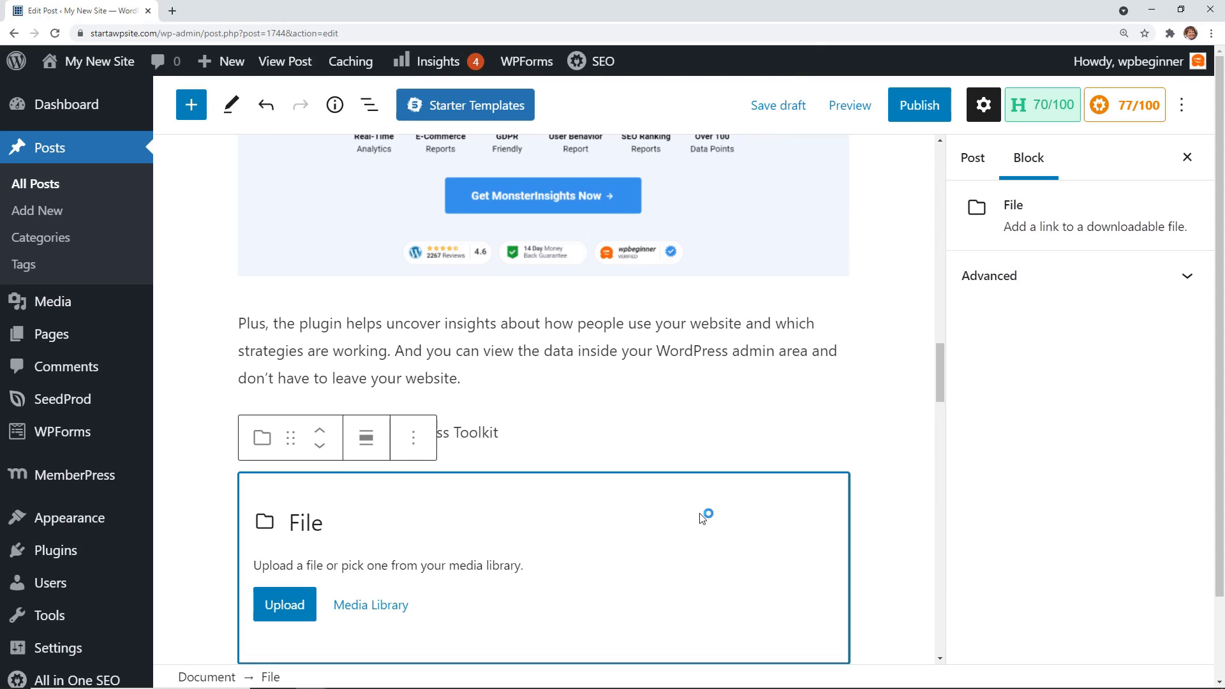
# - Pick ultimatewptoolkit.pdf from the Media Library and describe it as 'Ultimate WordPress Toolkit'
pyautogui.click(356, 606)
pyautogui.click(379, 613)
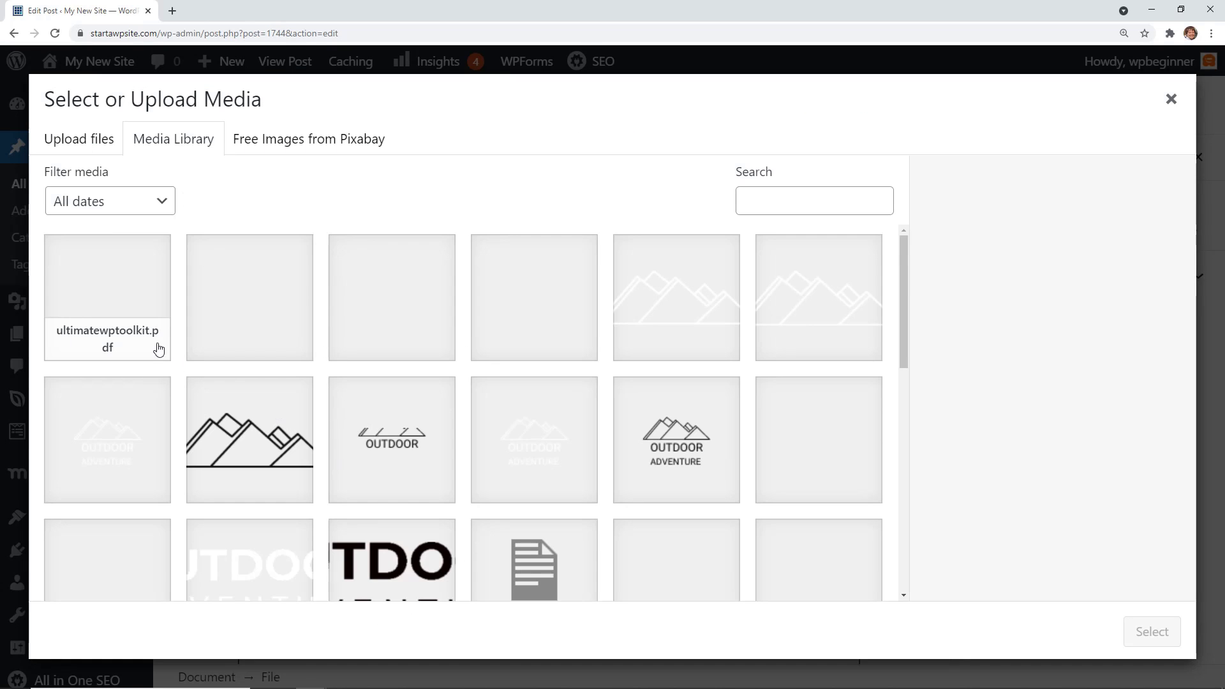
pyautogui.click(159, 348)
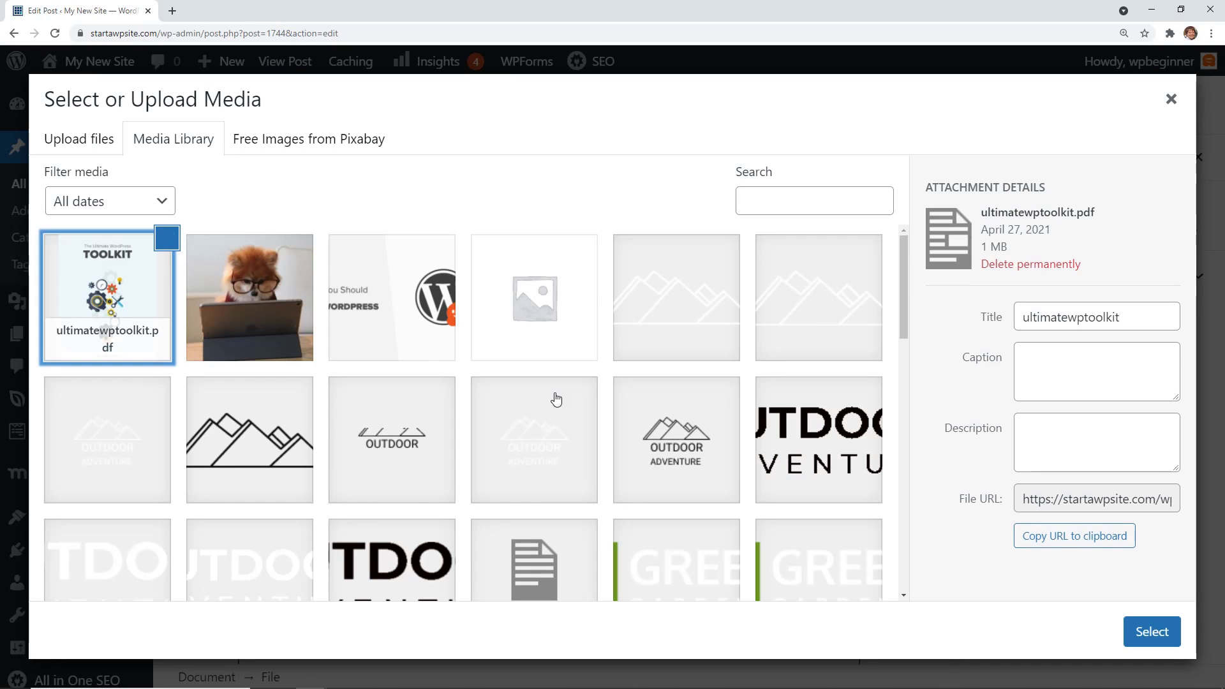
pyautogui.click(1058, 439)
pyautogui.write('Ultimate WordPres')
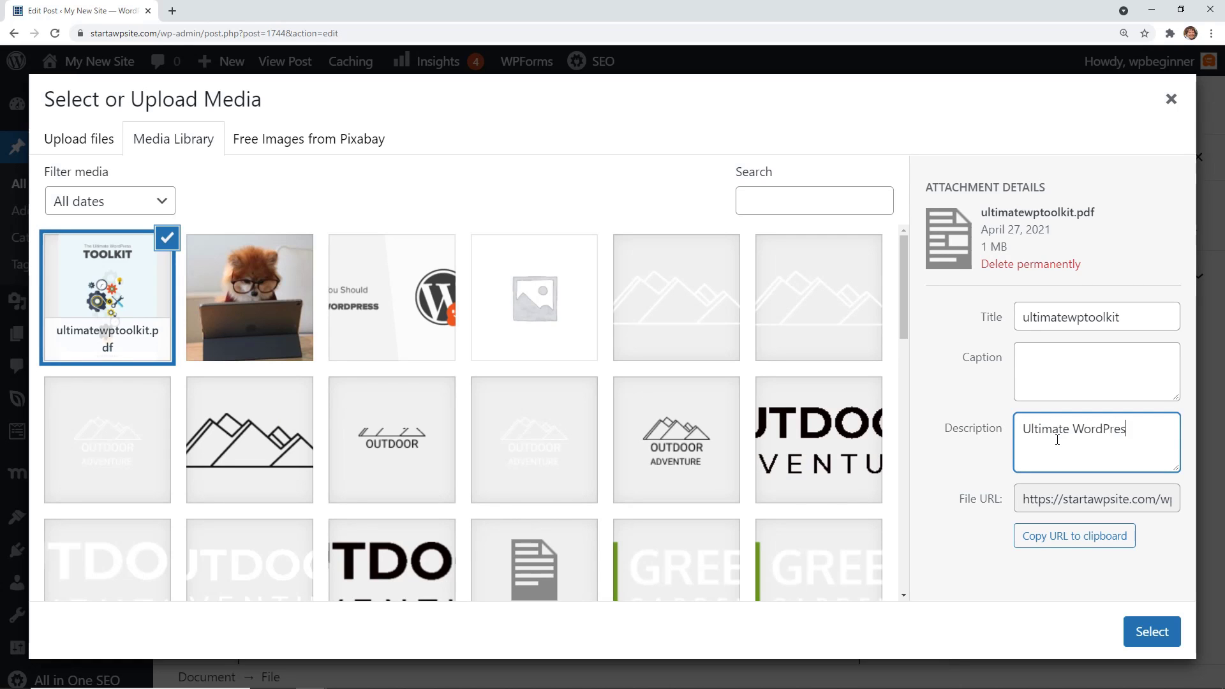
pyautogui.write('s Toolkit')
# - Insert the PDF, change its link text to 'Ultimate WordPress Toolkit' and its button label to 'Get Your Toolkit'
pyautogui.click(1149, 635)
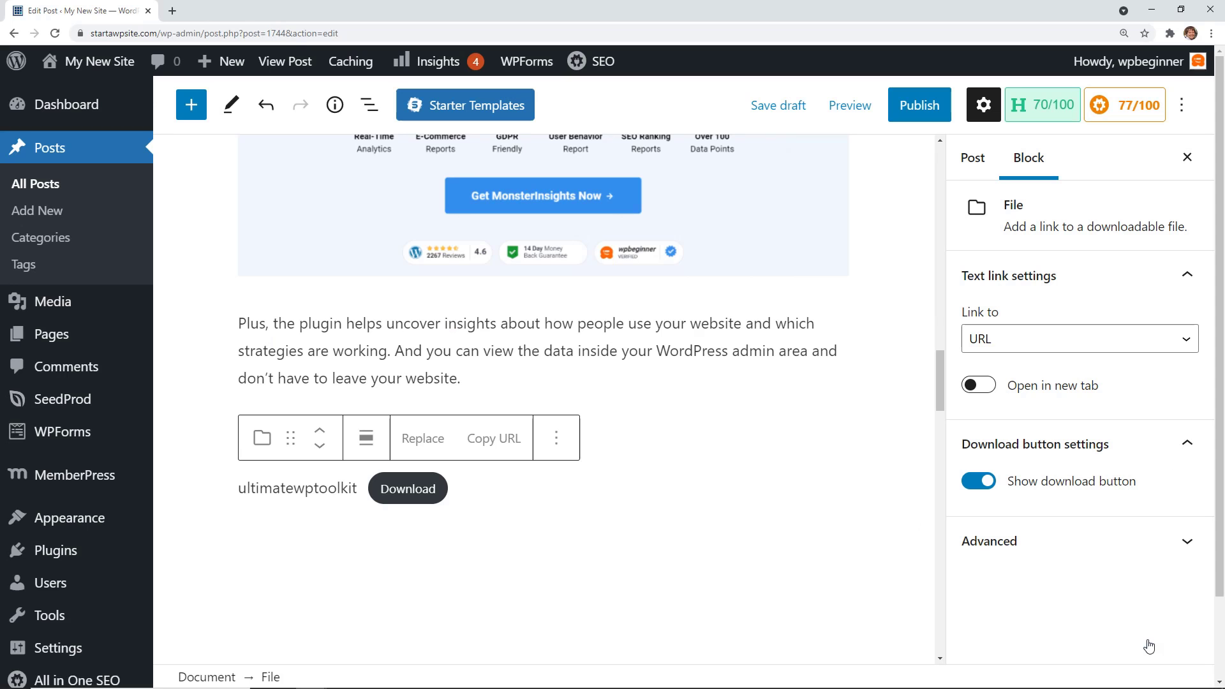
pyautogui.click(324, 490)
pyautogui.moveTo(357, 488); pyautogui.dragTo(249, 515)
pyautogui.write('Ultima')
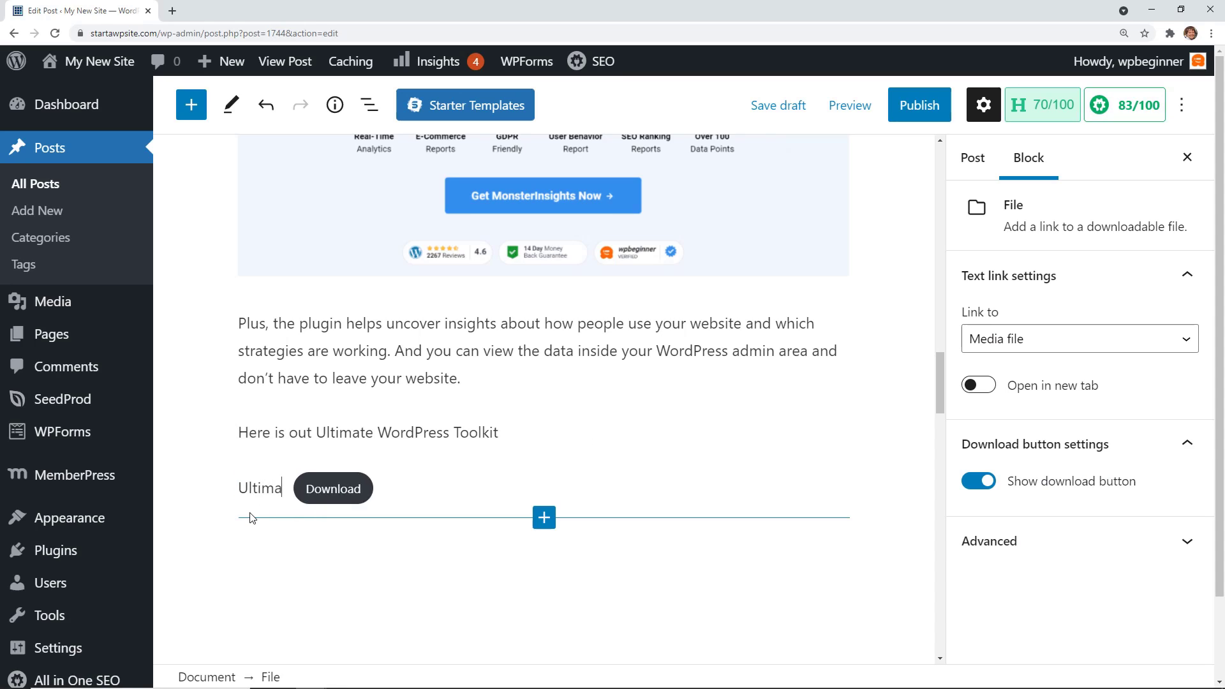
pyautogui.write('te WordPress Toolkit')
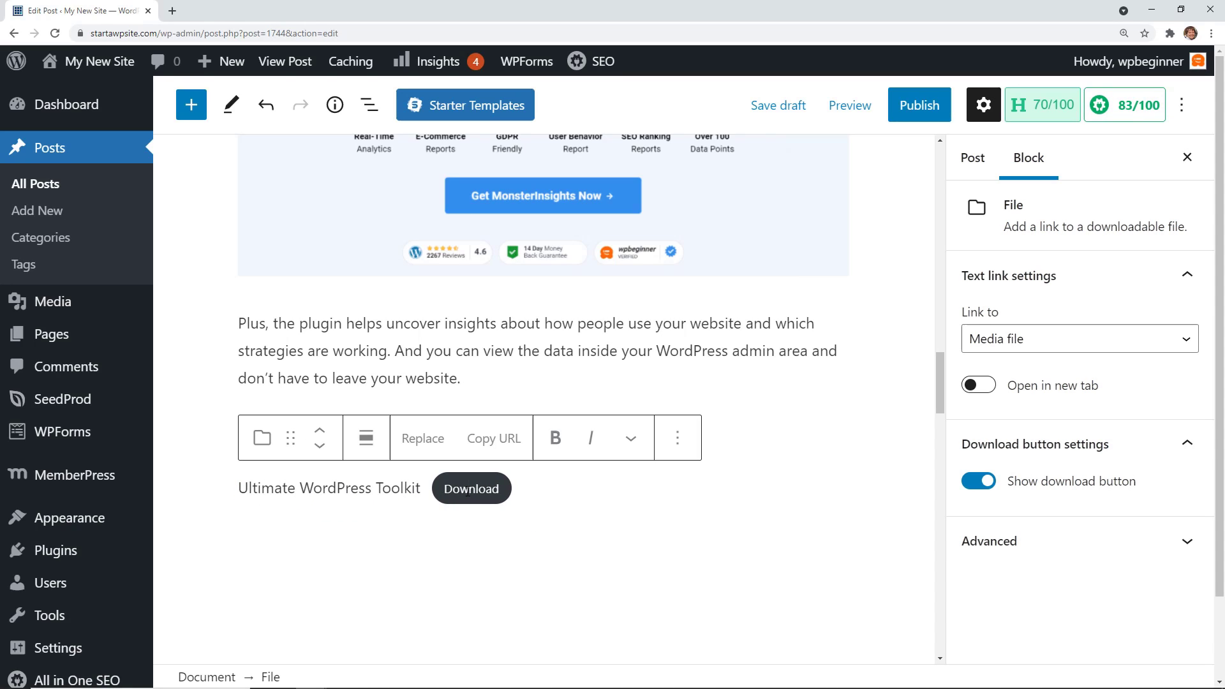
pyautogui.moveTo(444, 489); pyautogui.dragTo(499, 490)
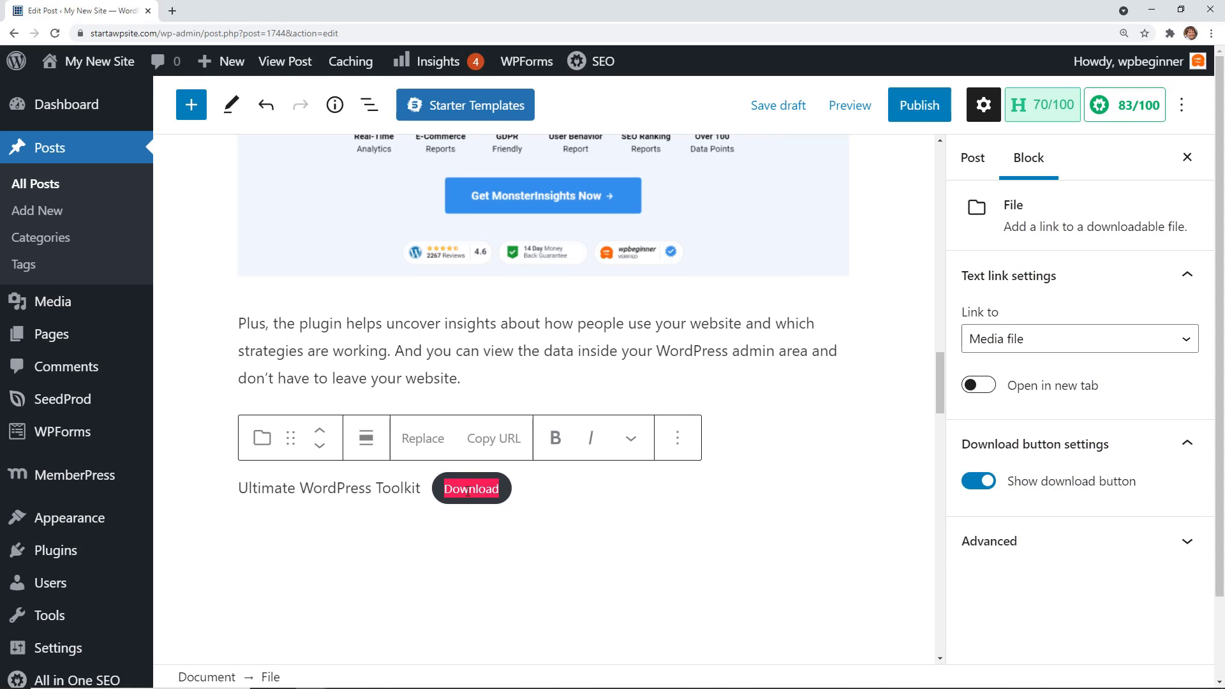
pyautogui.write('Get Your Toolkit')
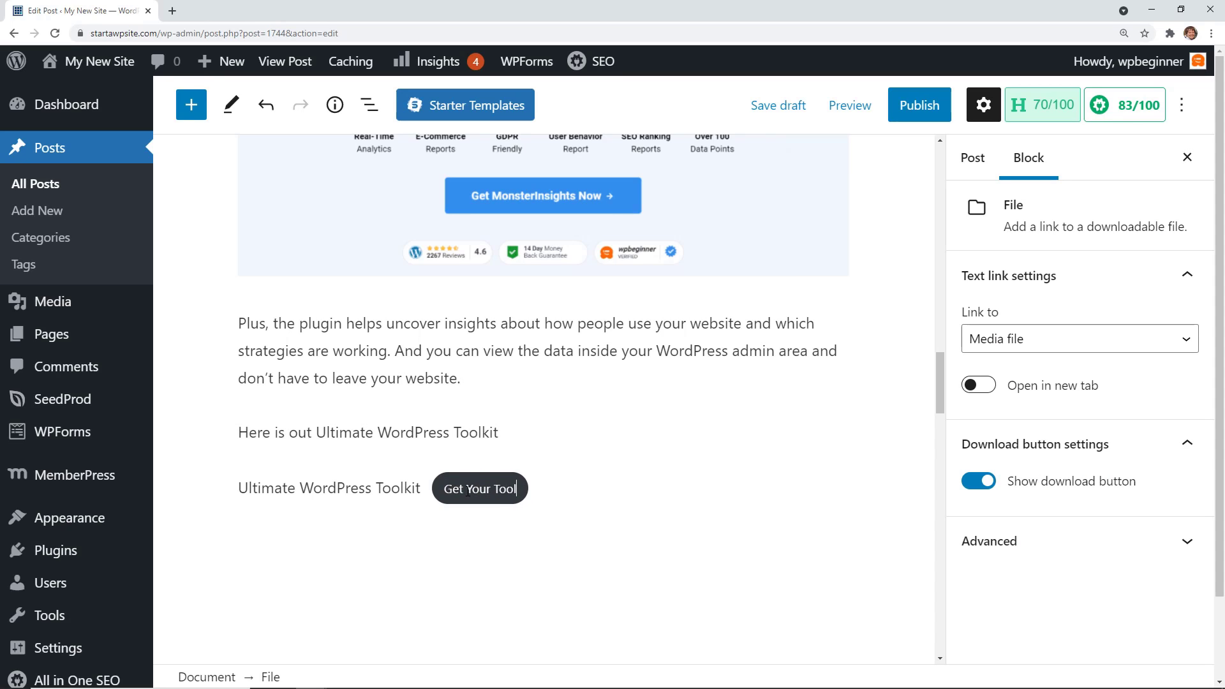
# - Try the new-tab and download-button toggles, leaving the link in the same tab and the button shown
pyautogui.click(488, 433)
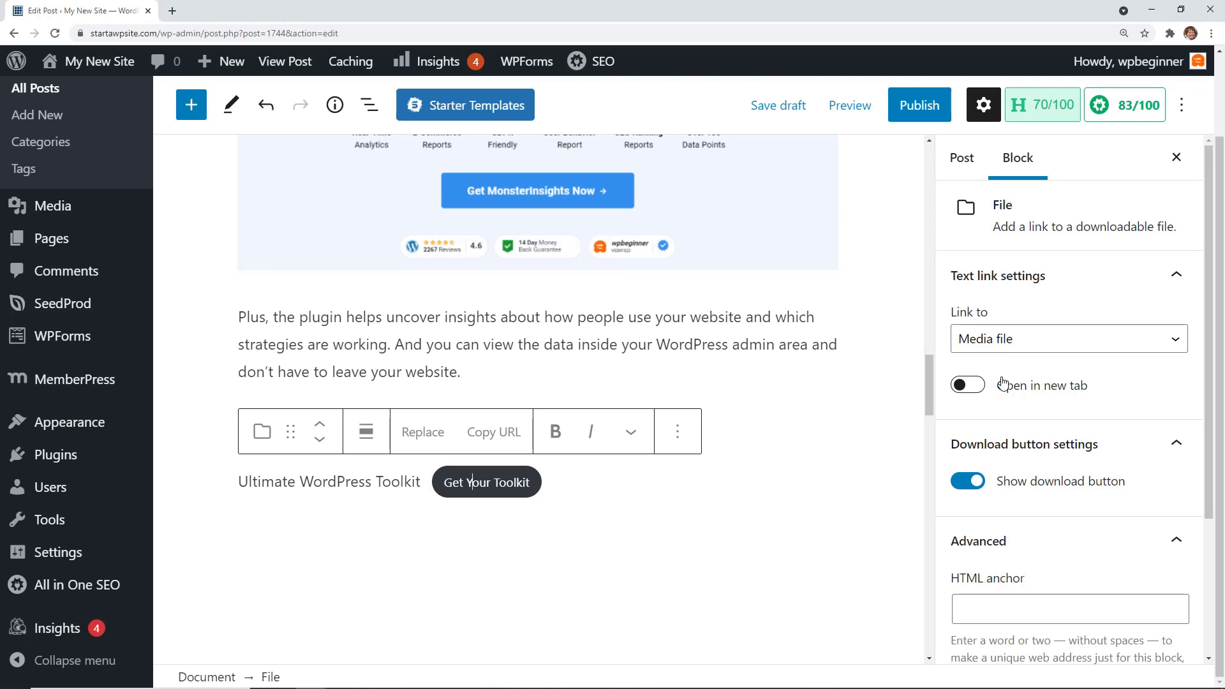
pyautogui.click(978, 388)
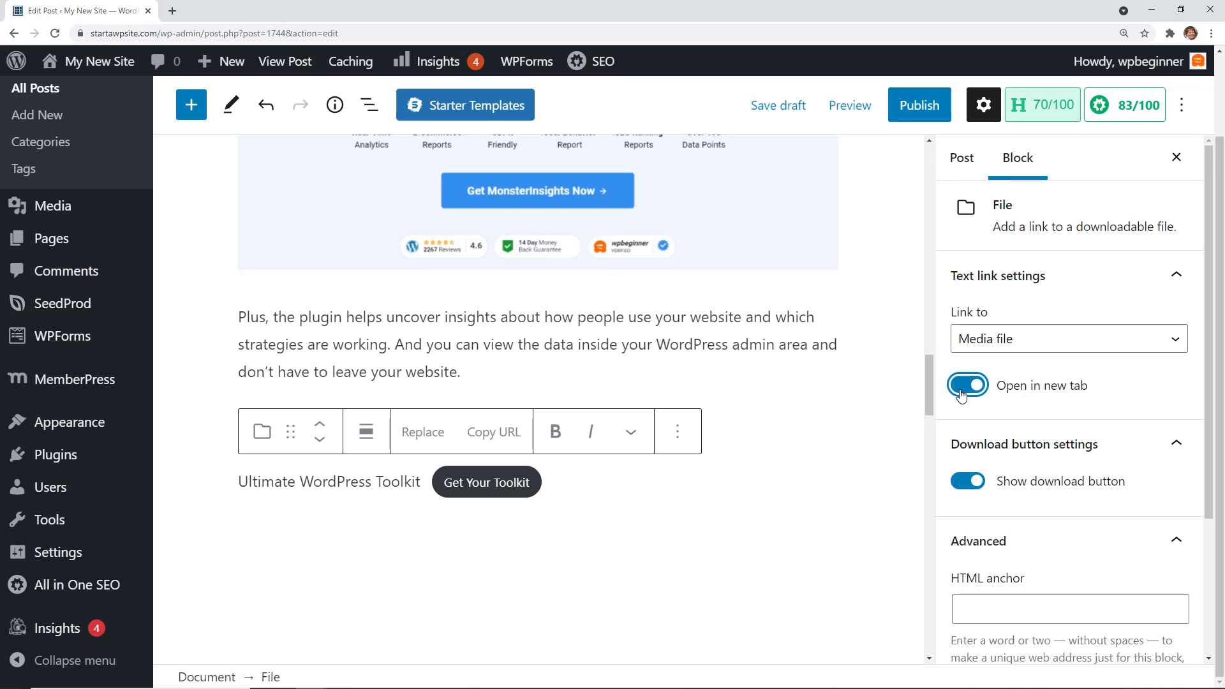
pyautogui.click(1030, 397)
pyautogui.scroll(-2, 1029, 397)
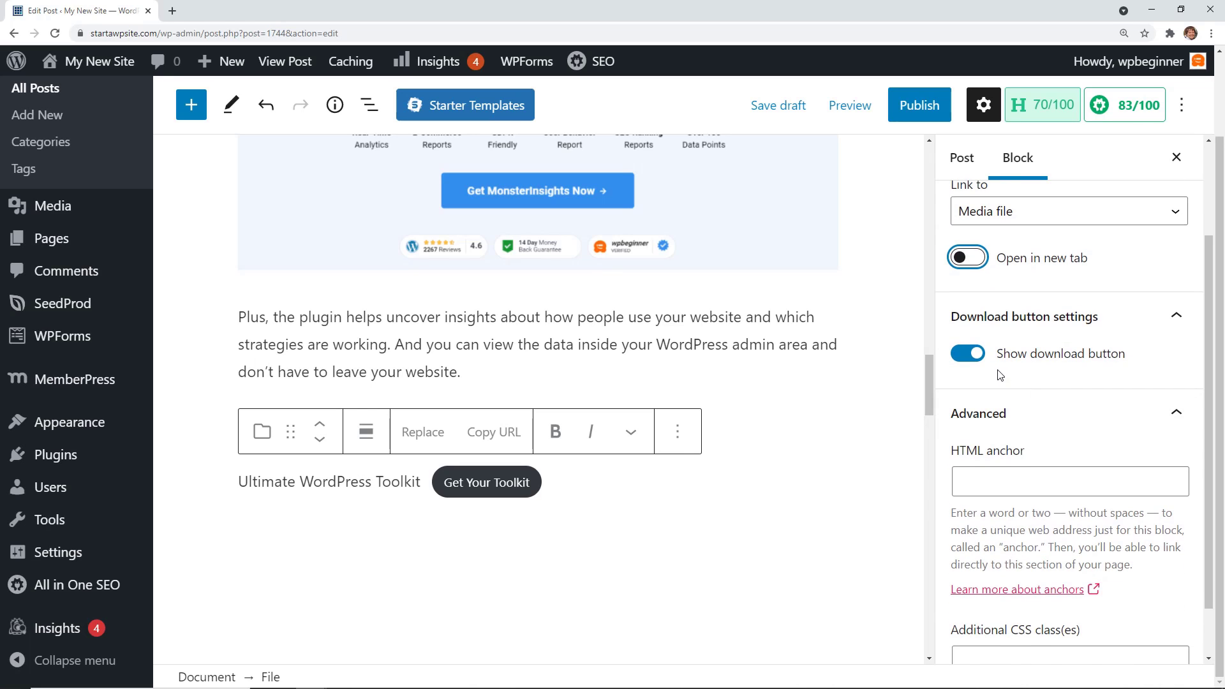
pyautogui.click(964, 359)
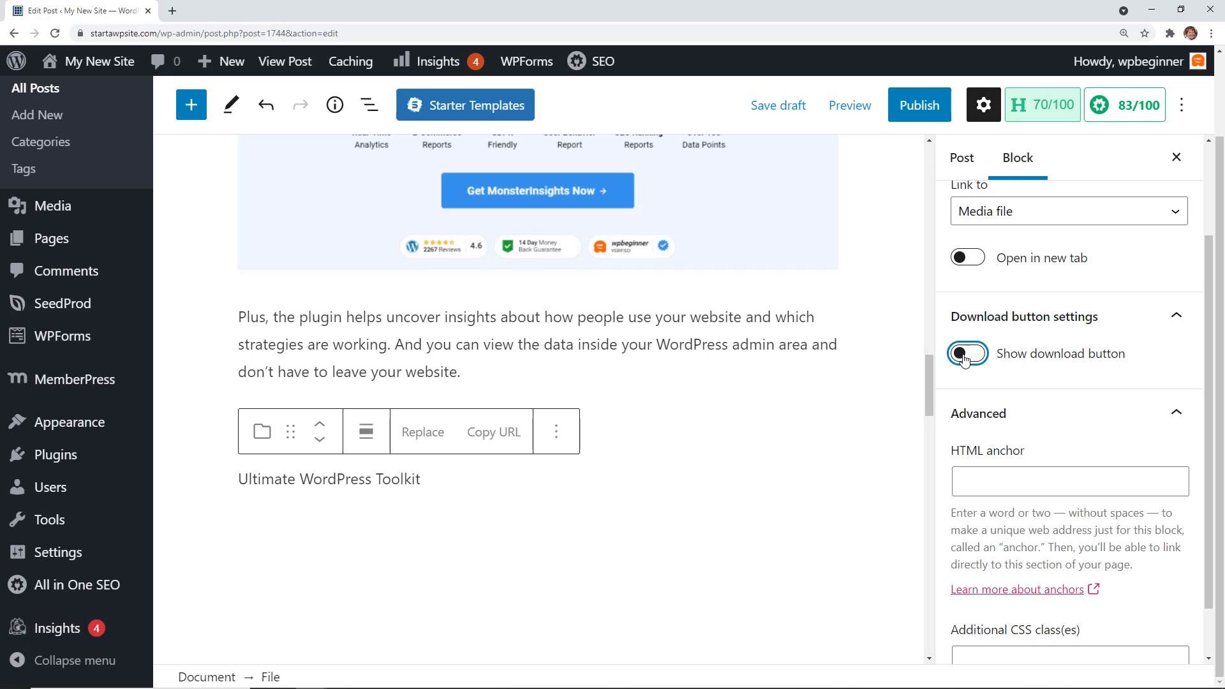
pyautogui.click(964, 359)
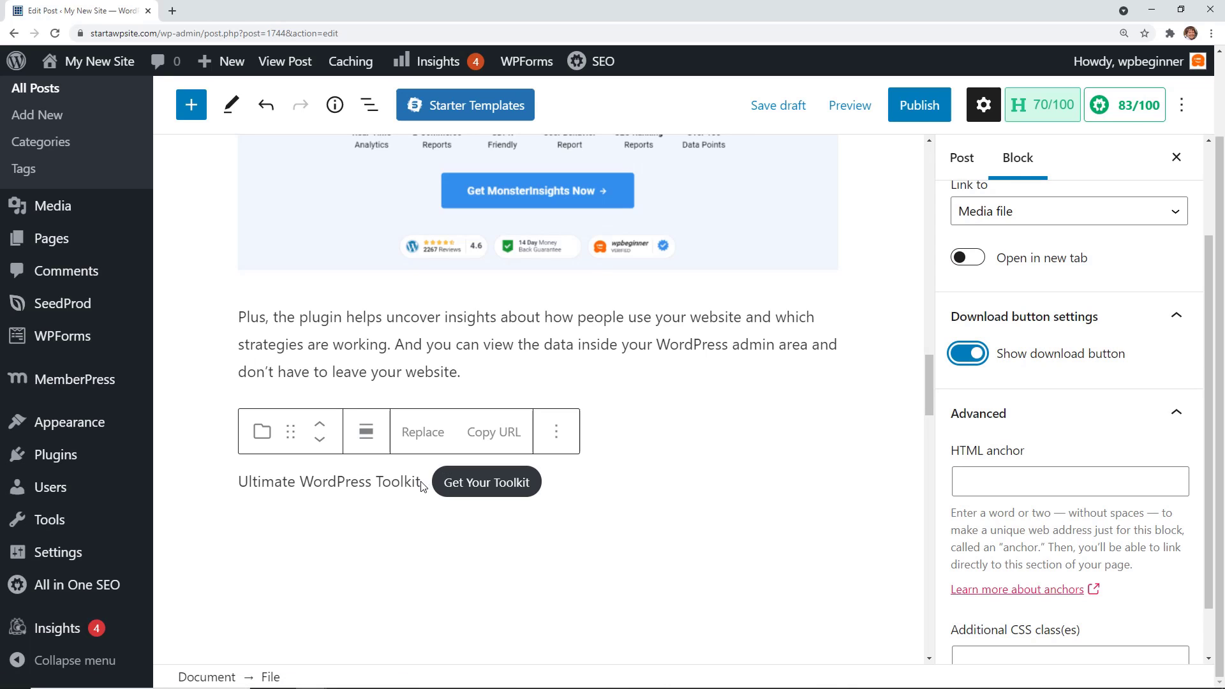
pyautogui.click(354, 486)
pyautogui.click(969, 353)
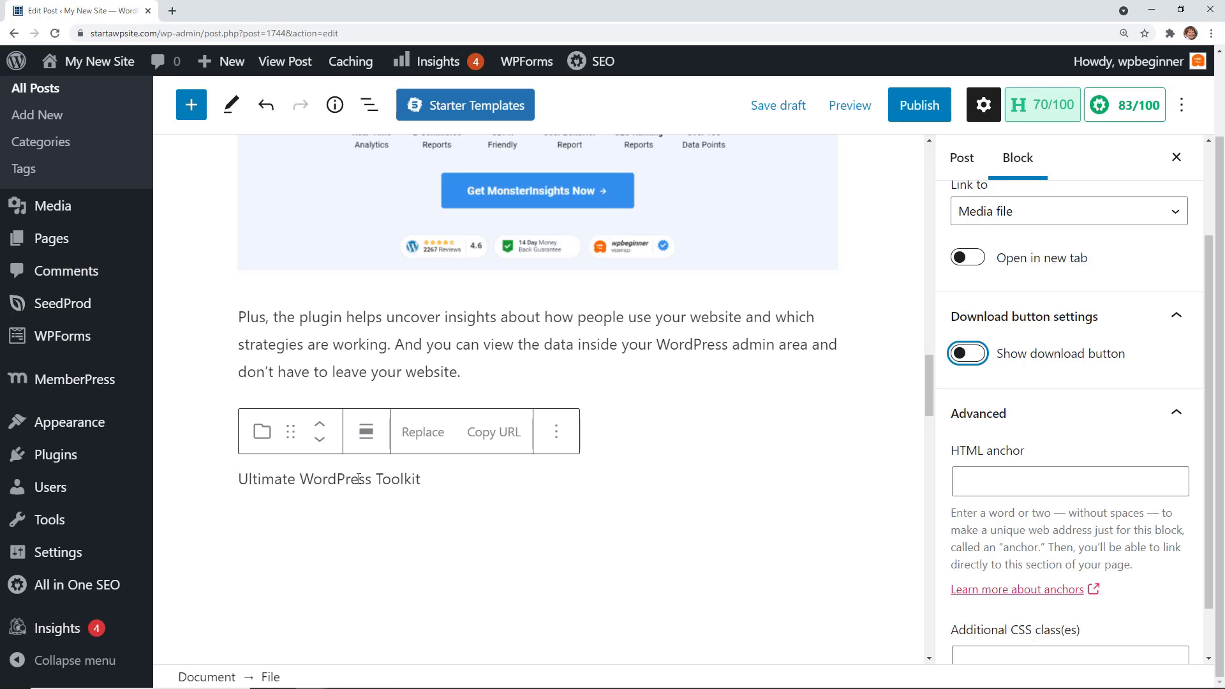
pyautogui.click(968, 355)
pyautogui.scroll(-1, 983, 383)
pyautogui.scroll(3, 996, 434)
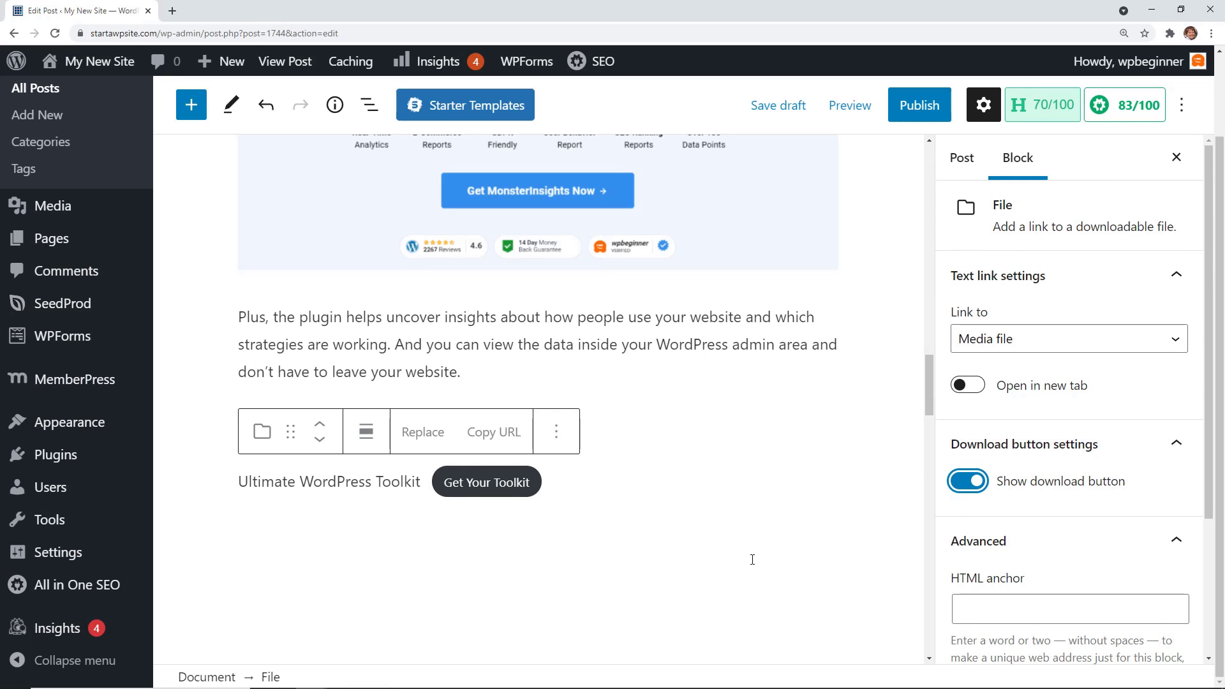
# - Publish the post, then test the 'Get Your Toolkit' download on the live page and cancel saving
pyautogui.click(912, 119)
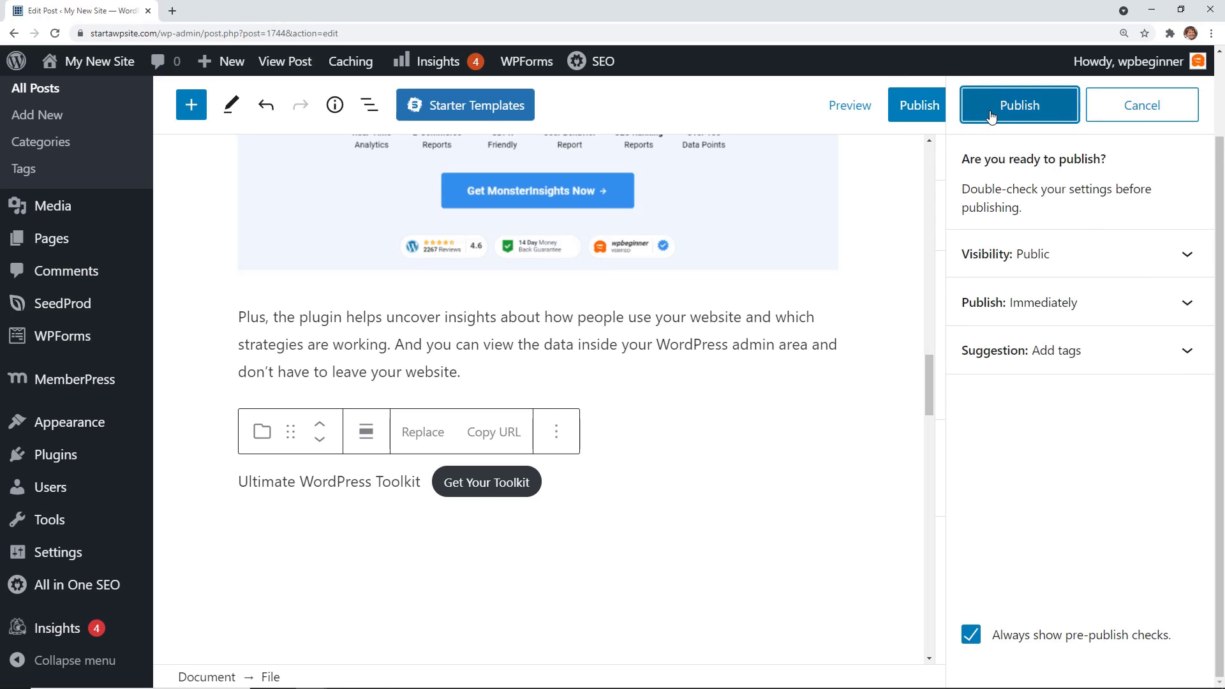
pyautogui.click(990, 118)
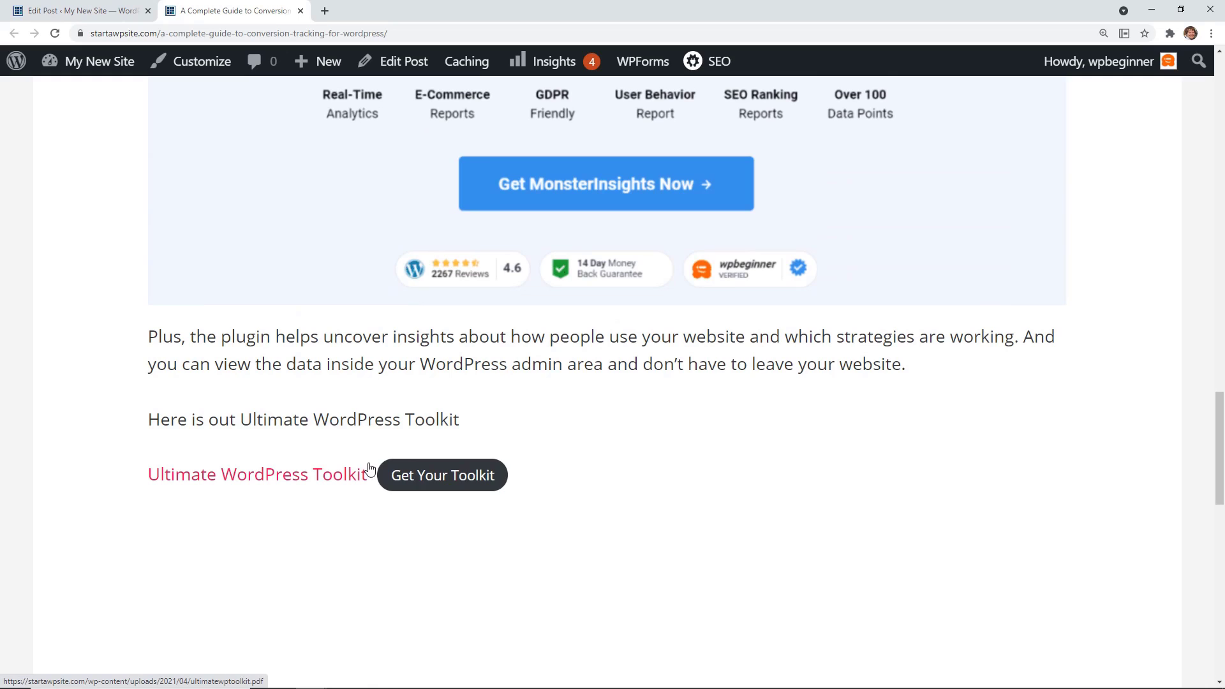
pyautogui.click(406, 474)
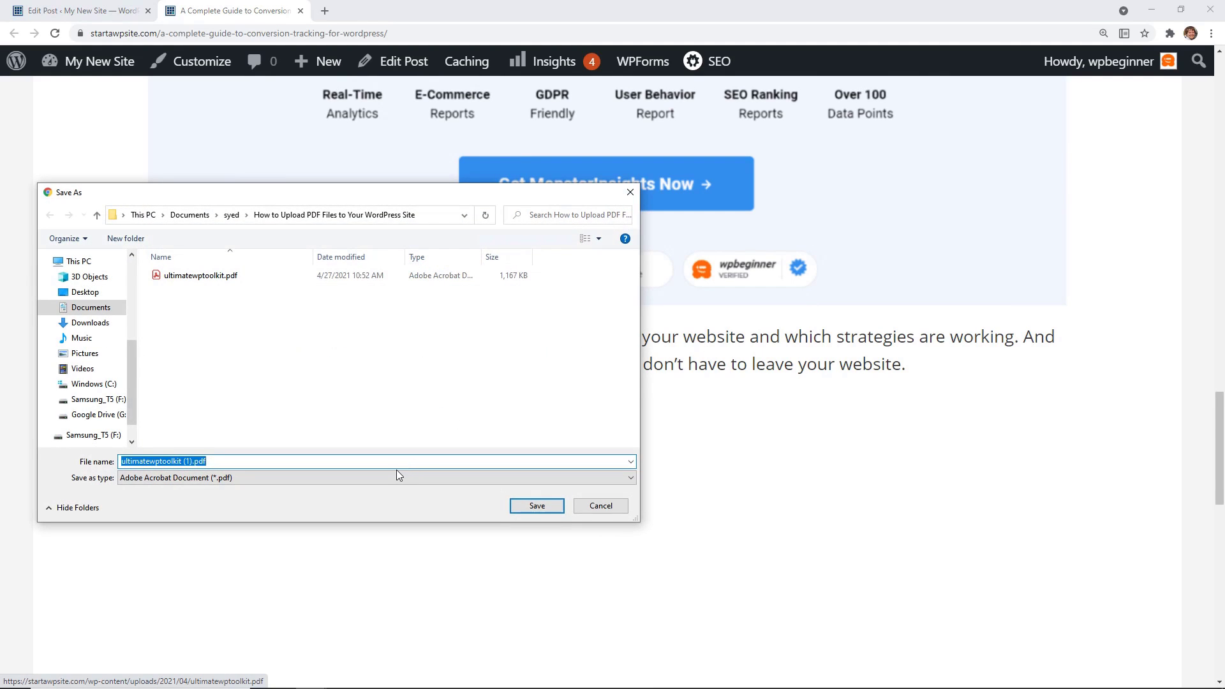
pyautogui.click(593, 506)
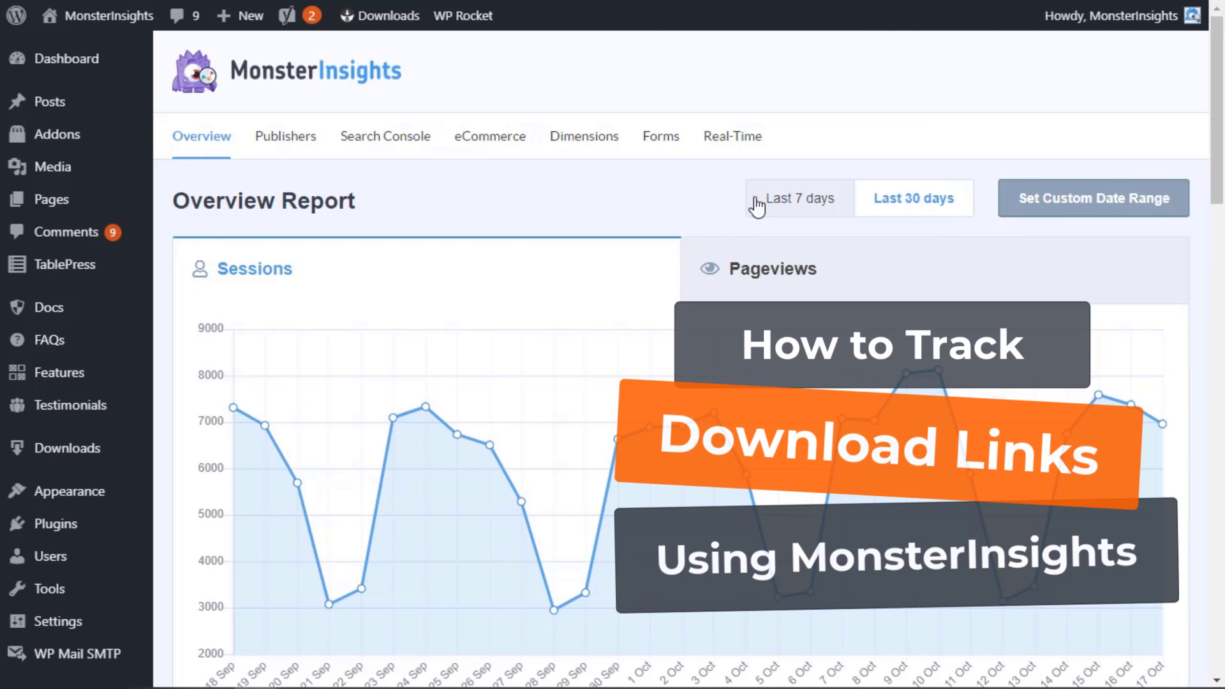
# - Switch the MonsterInsights overview between last 7 and last 30 days and scroll through it
pyautogui.click(784, 205)
pyautogui.click(909, 204)
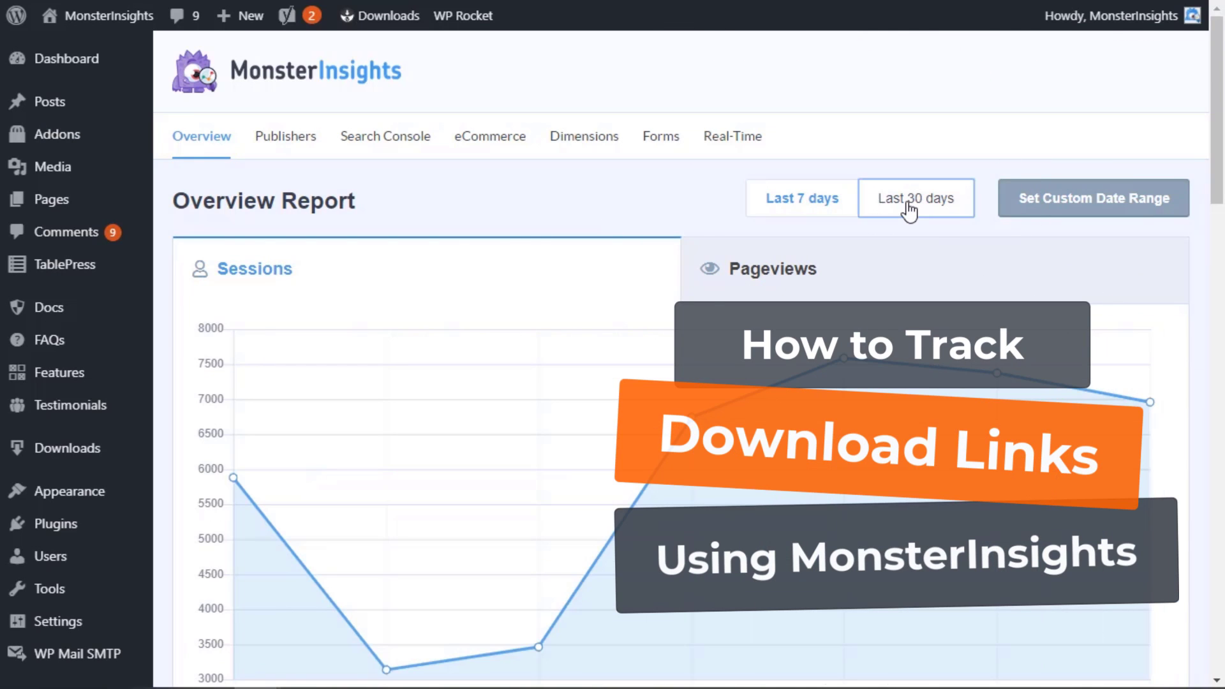
pyautogui.scroll(-7, 166, 320)
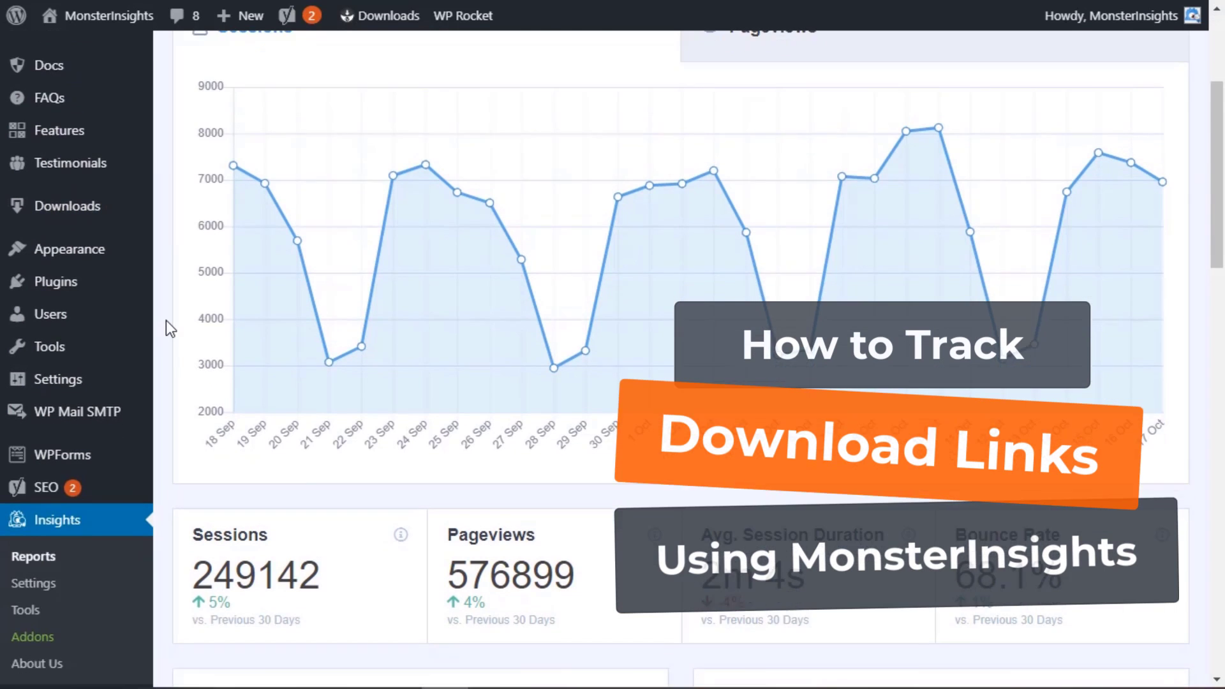
pyautogui.scroll(-4, 166, 320)
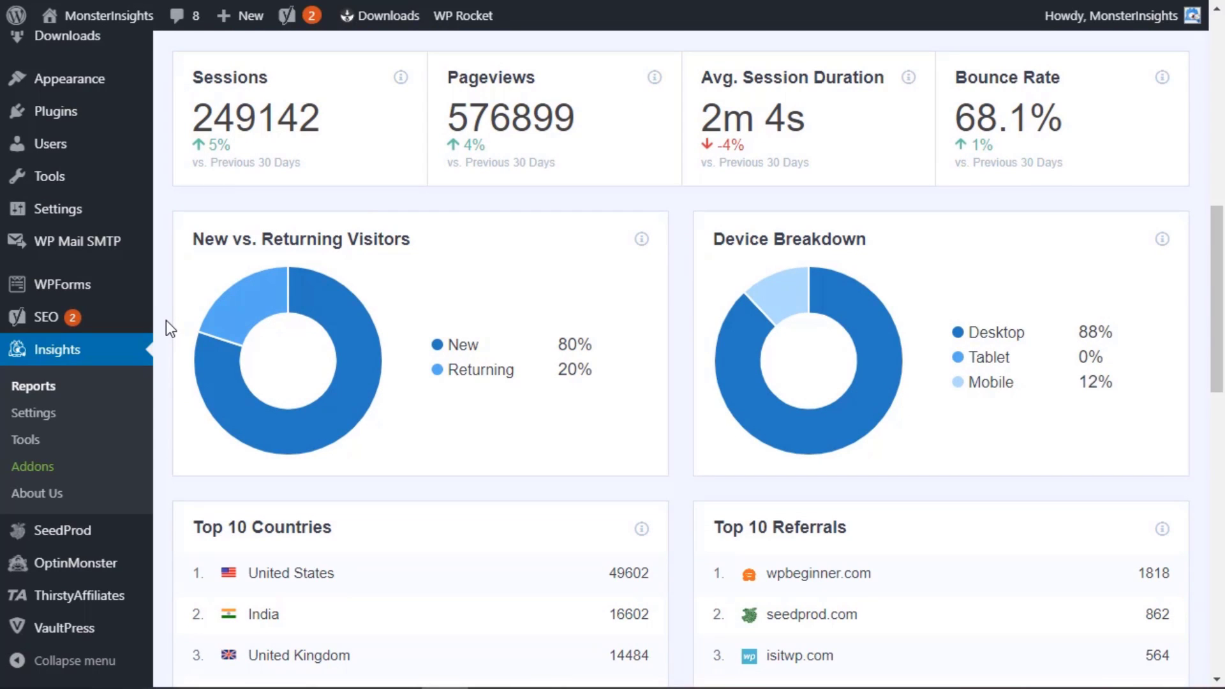
pyautogui.moveTo(342, 353)
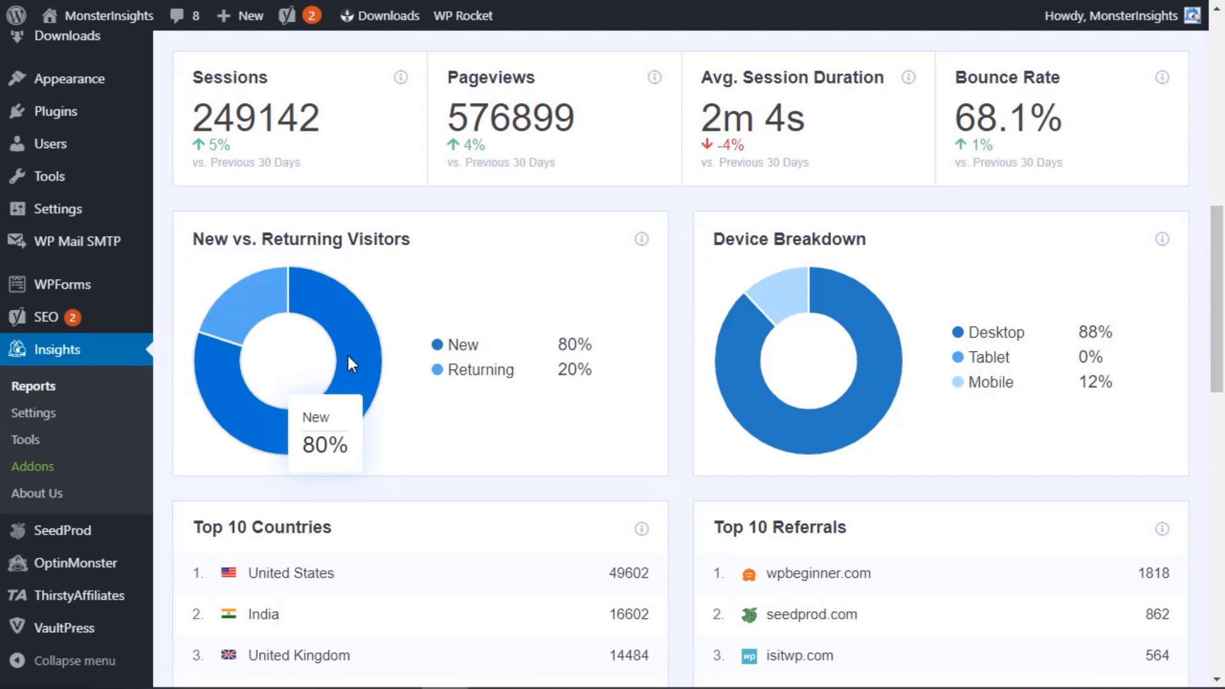
pyautogui.moveTo(779, 295)
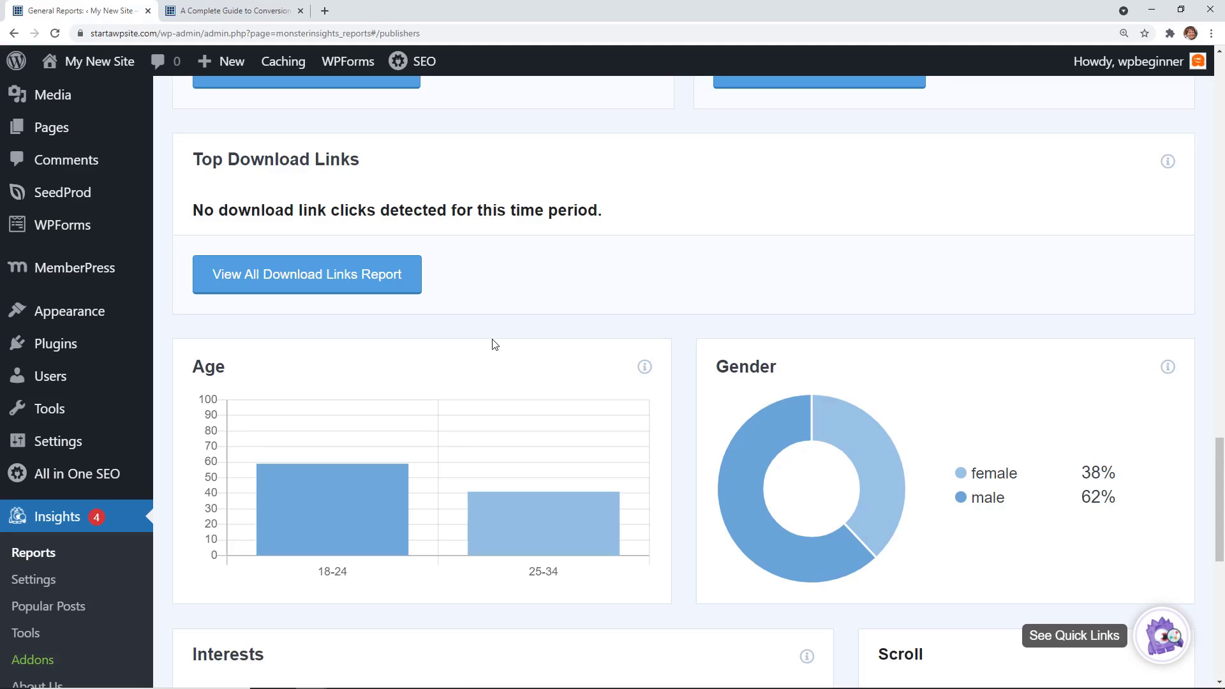
# - Open monsterinsights.com in a new browser tab
pyautogui.click(324, 11)
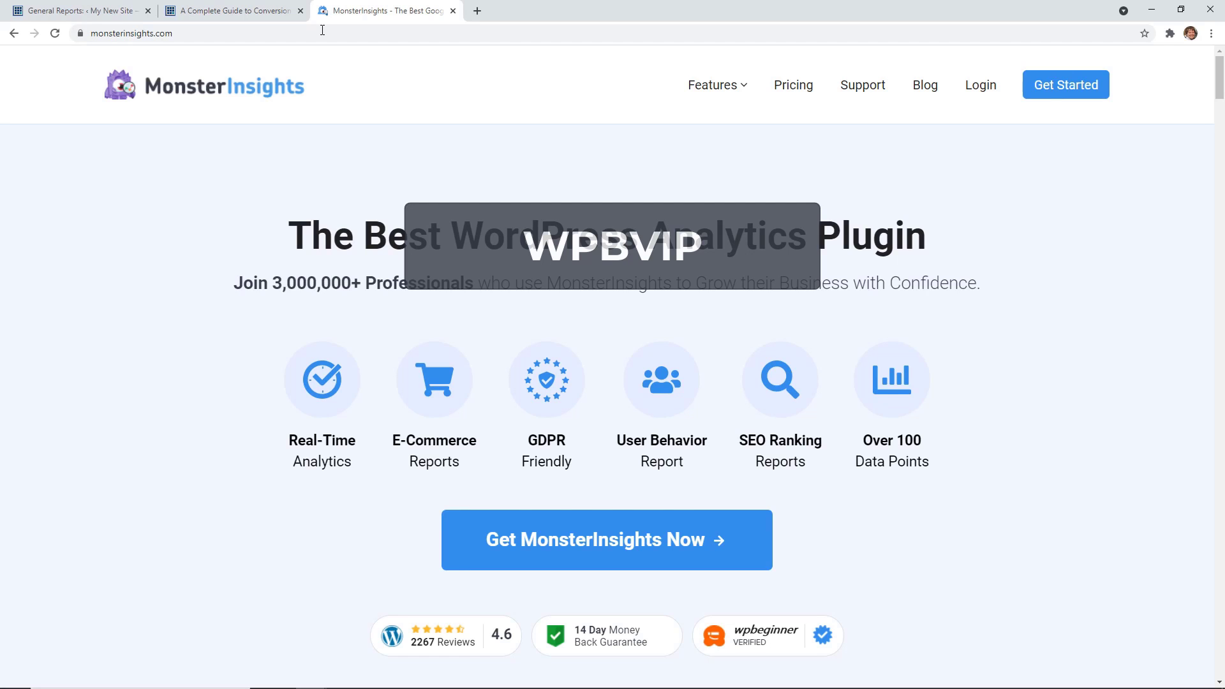
# - Switch back to the General Reports tab with the Top Download Links report
pyautogui.click(126, 13)
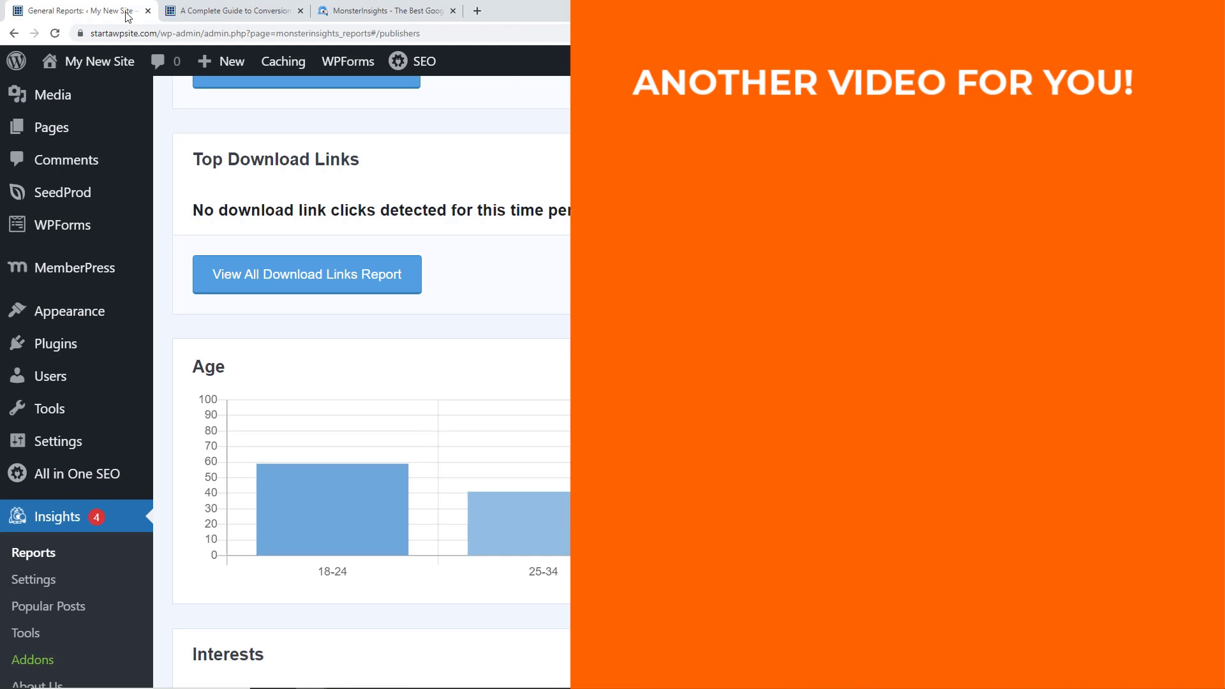